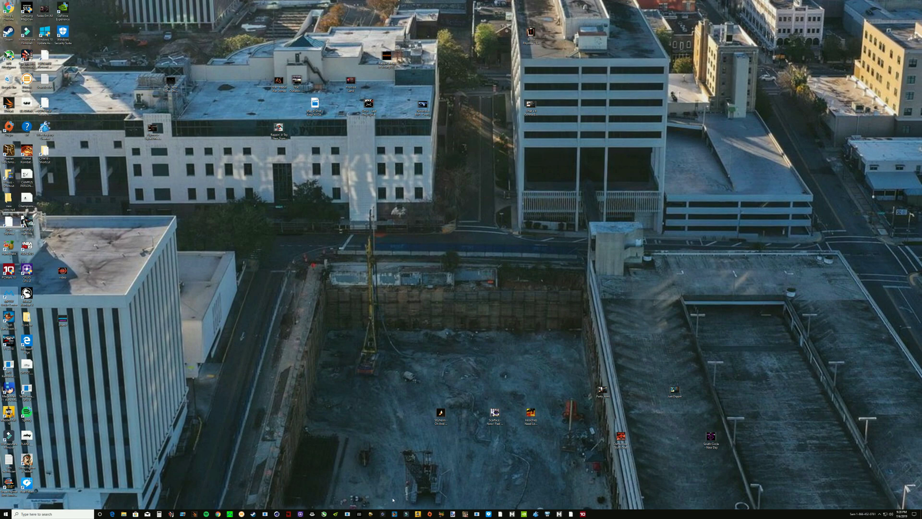
Launch Task Manager from the taskbar and review the full CPU performance details.
{"action": "right_click", "coordinate": [622, 510]}
{"action": "left_click", "coordinate": [626, 492]}
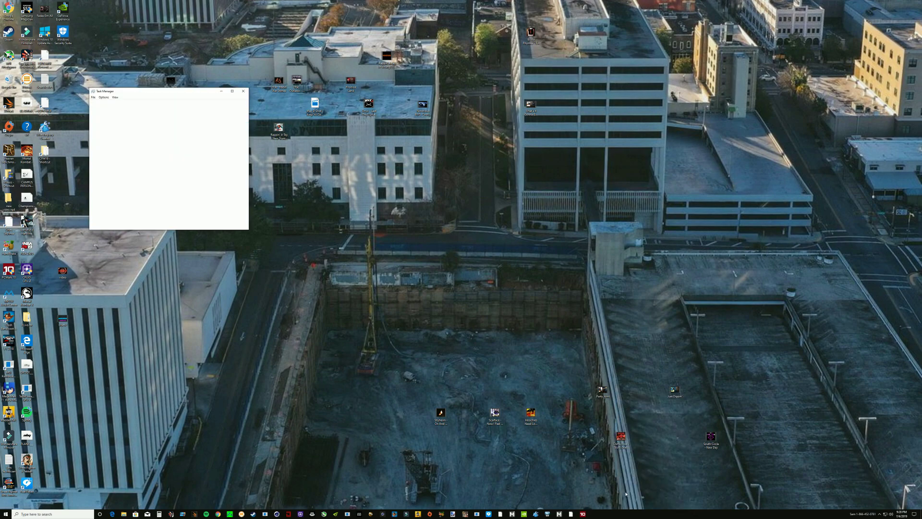
{"action": "left_click", "coordinate": [115, 105]}
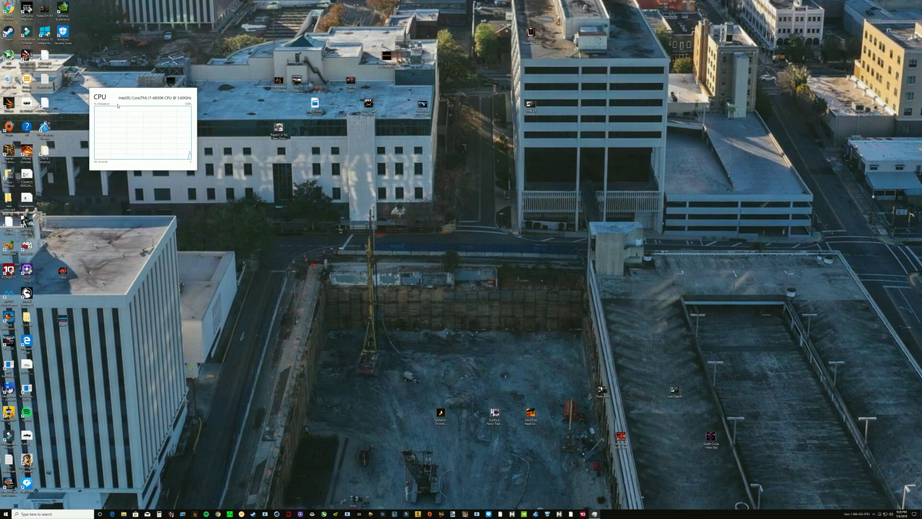
{"action": "double_click", "coordinate": [165, 158]}
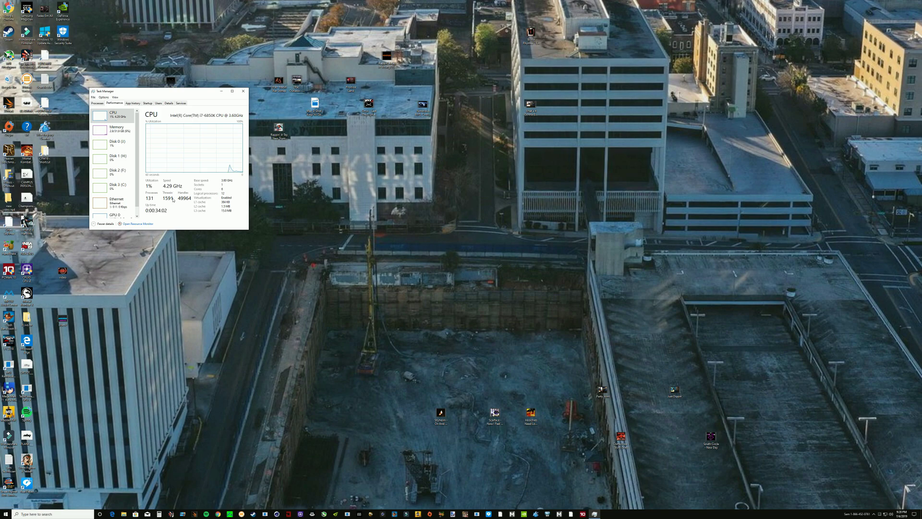
{"action": "left_click", "coordinate": [244, 92]}
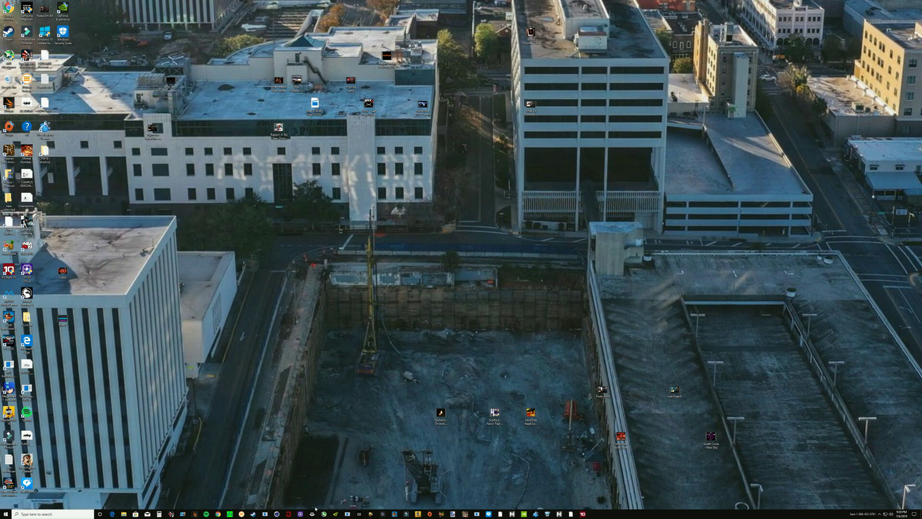
Run CPU-Z as administrator, dismiss its update notice, then close it.
{"action": "left_click", "coordinate": [300, 513]}
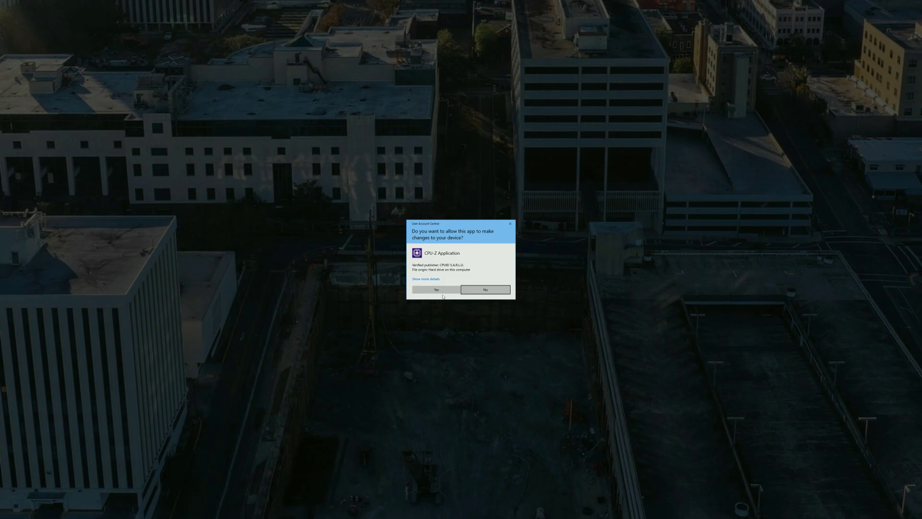
{"action": "left_click", "coordinate": [441, 291]}
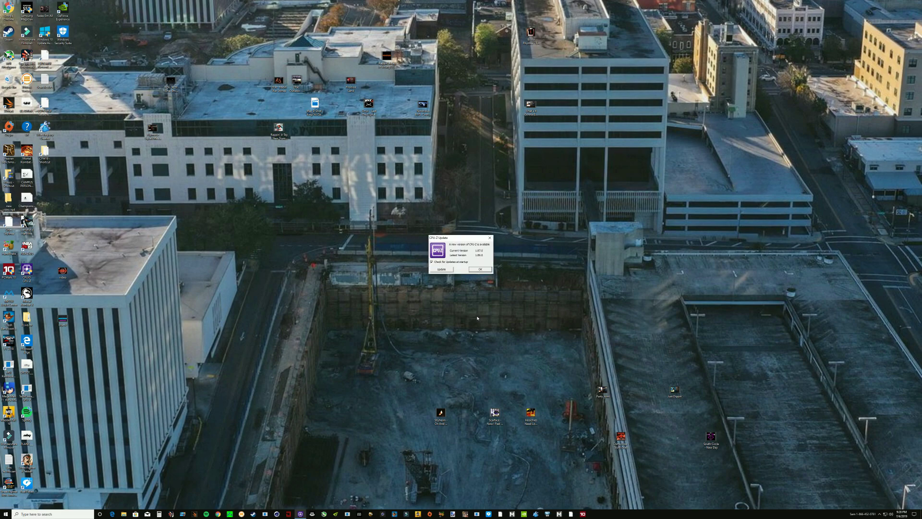
{"action": "left_click", "coordinate": [480, 269]}
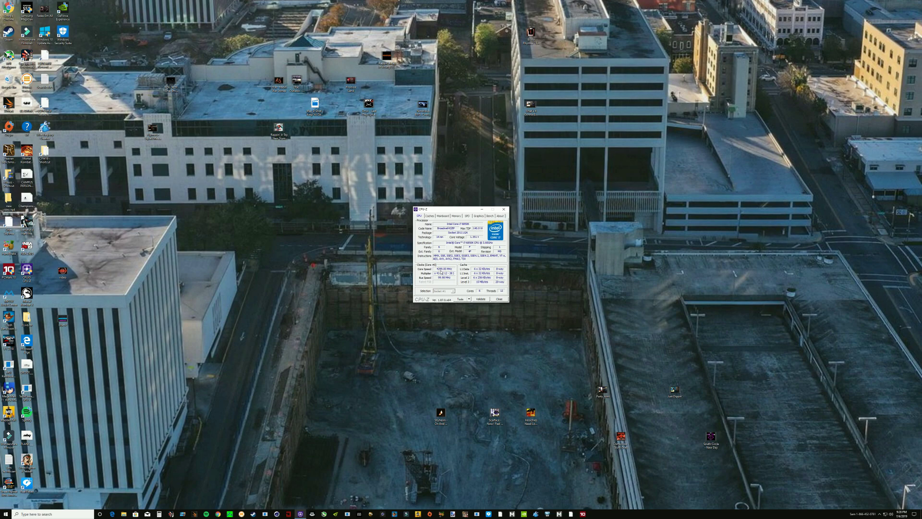
{"action": "left_click", "coordinate": [499, 299]}
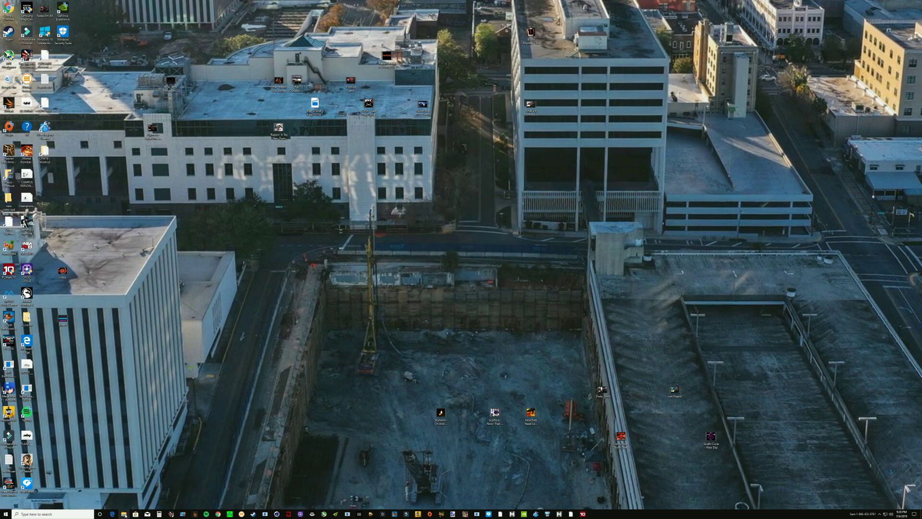
In File Explorer, navigate to This PC > C: > Windows > System32.
{"action": "left_click", "coordinate": [124, 514]}
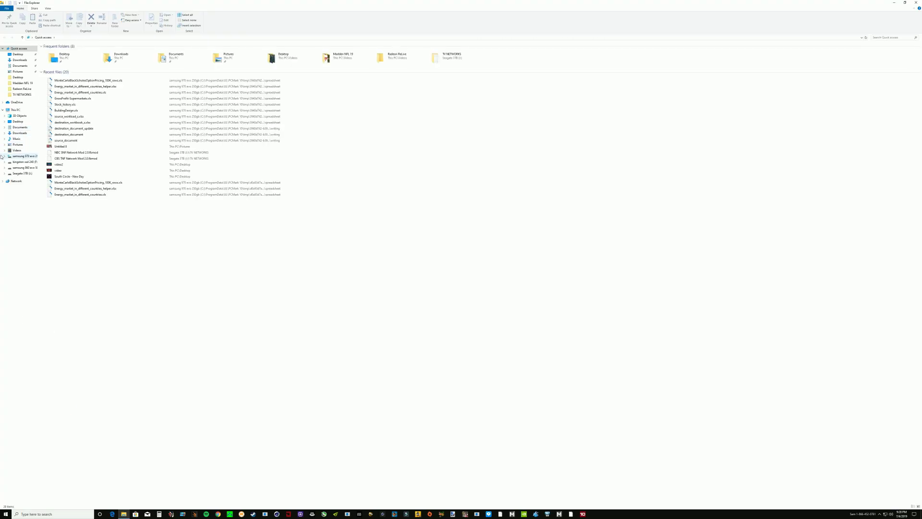
{"action": "left_click", "coordinate": [15, 111]}
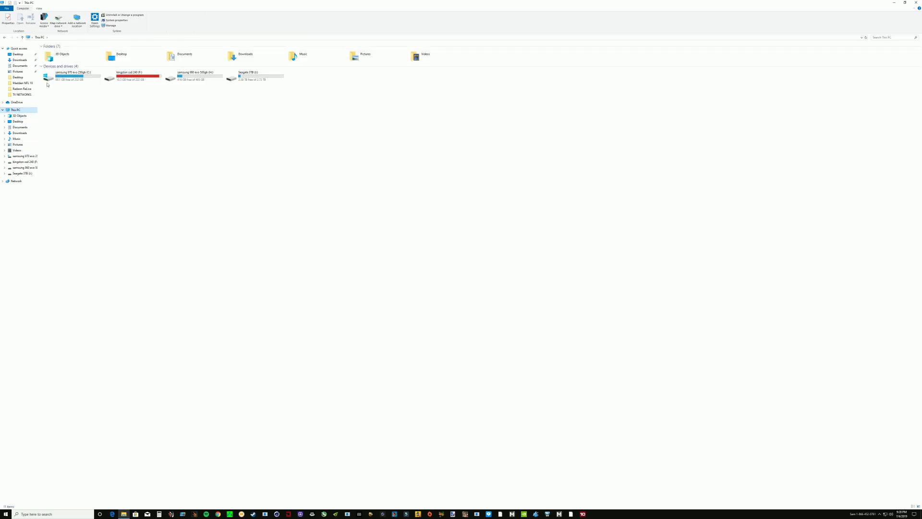
{"action": "double_click", "coordinate": [63, 75]}
{"action": "left_click", "coordinate": [51, 117]}
{"action": "double_click", "coordinate": [52, 128]}
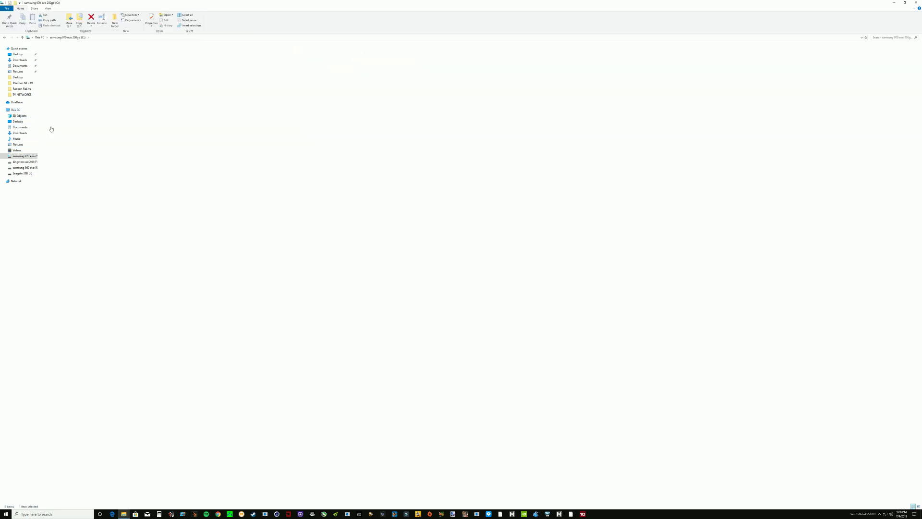
{"action": "left_click", "coordinate": [55, 290]}
{"action": "left_click", "coordinate": [57, 360]}
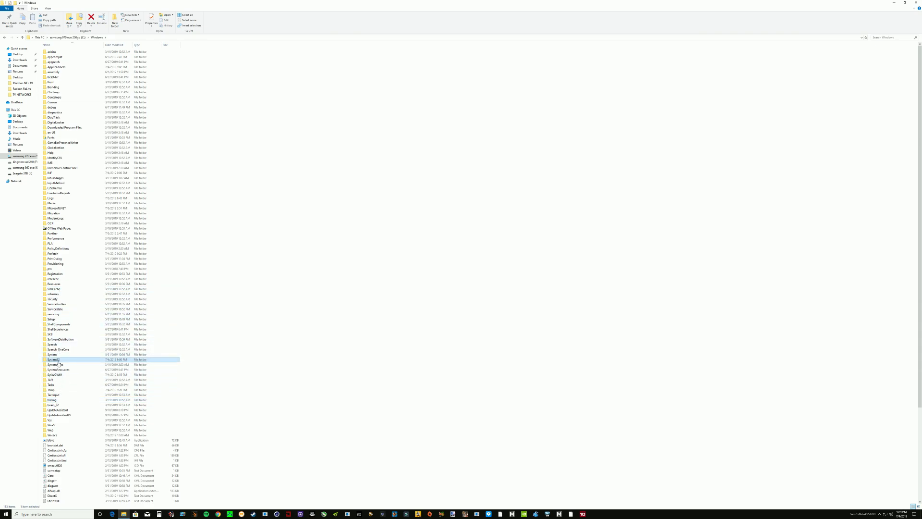
{"action": "double_click", "coordinate": [58, 360]}
Scroll down the System32 listing and select mcupdate_GenuineIntel.dll3900.
{"action": "left_click", "coordinate": [58, 360]}
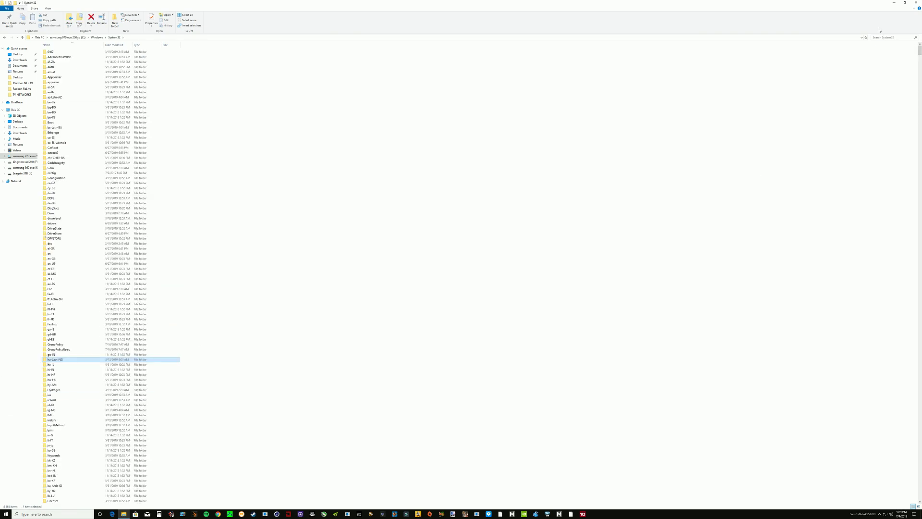
{"action": "left_click_drag", "start_coordinate": [916, 50], "coordinate": [920, 258]}
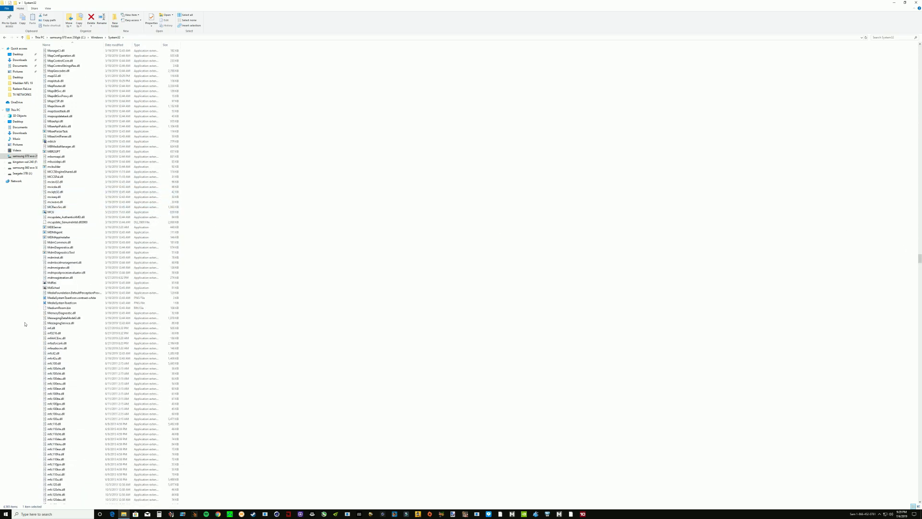
{"action": "left_click", "coordinate": [57, 292]}
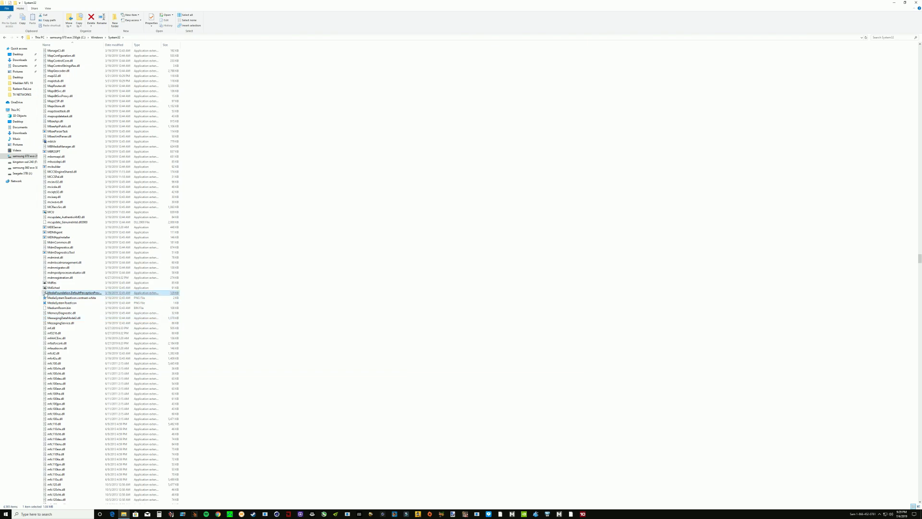
{"action": "left_click", "coordinate": [60, 222]}
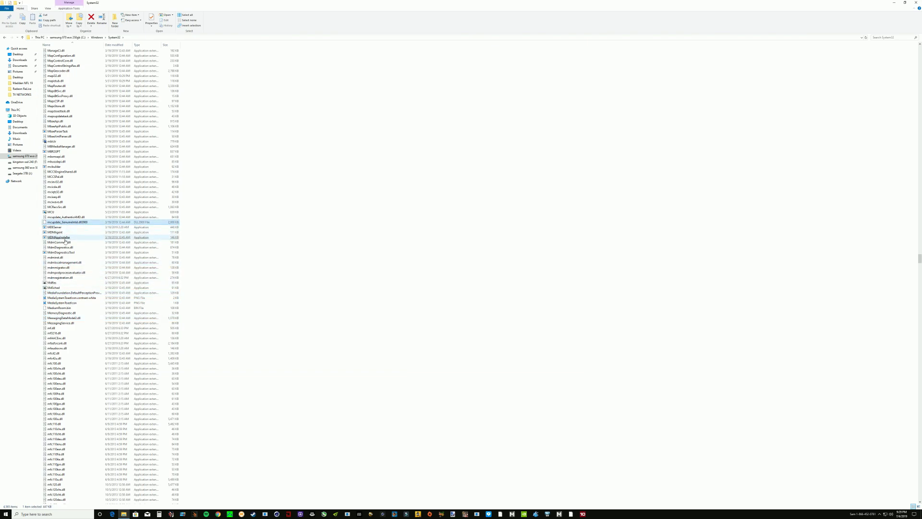
{"action": "scroll", "coordinate": [257, 258], "scroll_direction": "up", "scroll_amount": 9}
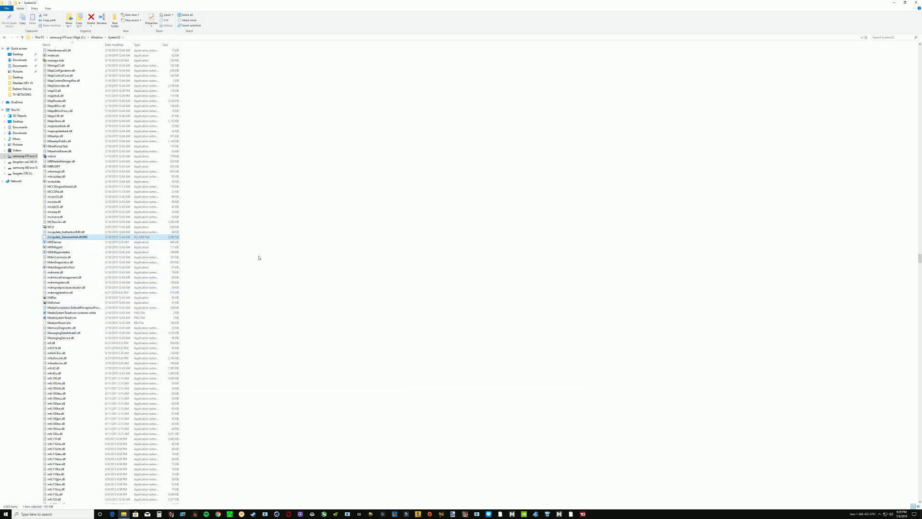
{"action": "left_click", "coordinate": [67, 359]}
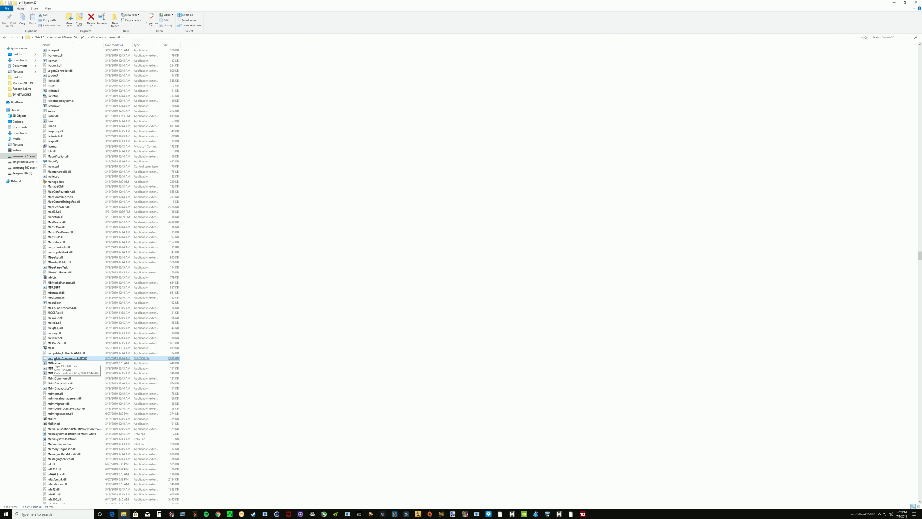
{"action": "left_click", "coordinate": [55, 353]}
{"action": "left_click", "coordinate": [57, 358]}
Open mcupdate_GenuineIntel.dll3900's Security > Advanced settings and choose Change next to Owner.
{"action": "right_click", "coordinate": [70, 359]}
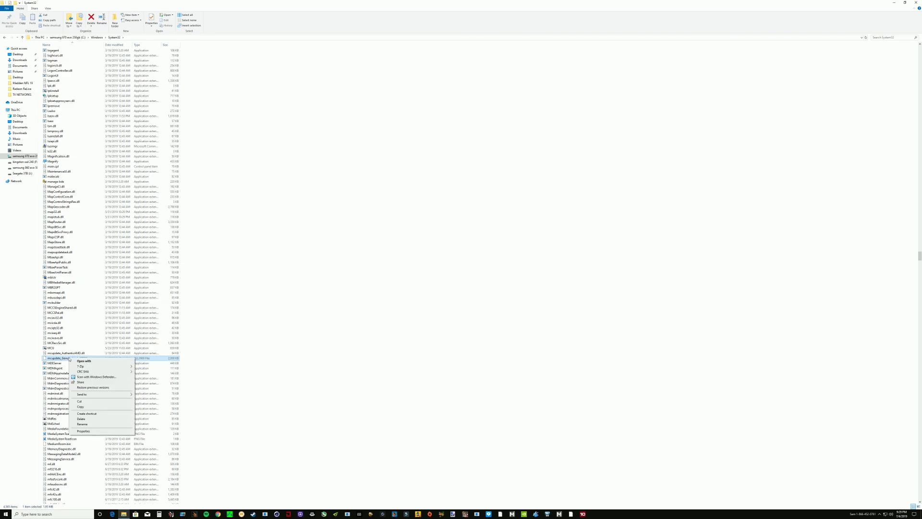
{"action": "left_click", "coordinate": [84, 432]}
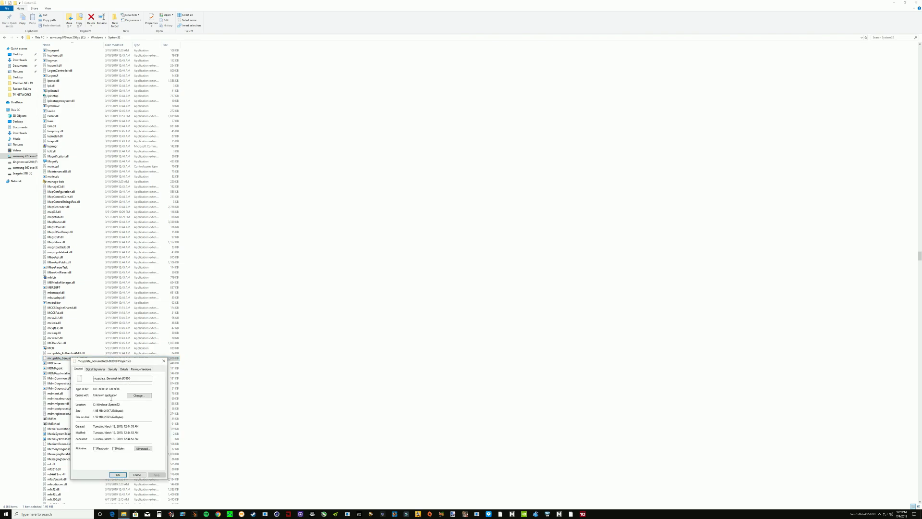
{"action": "left_click", "coordinate": [113, 370]}
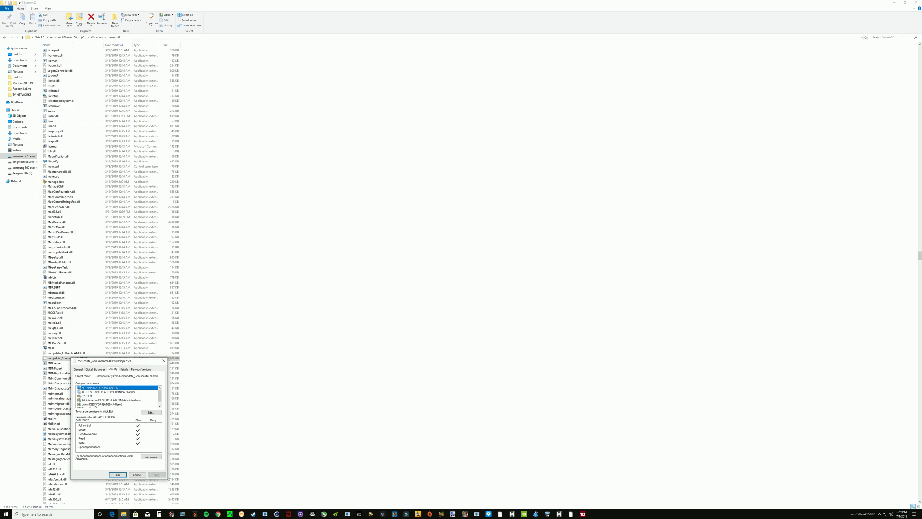
{"action": "left_click", "coordinate": [156, 458]}
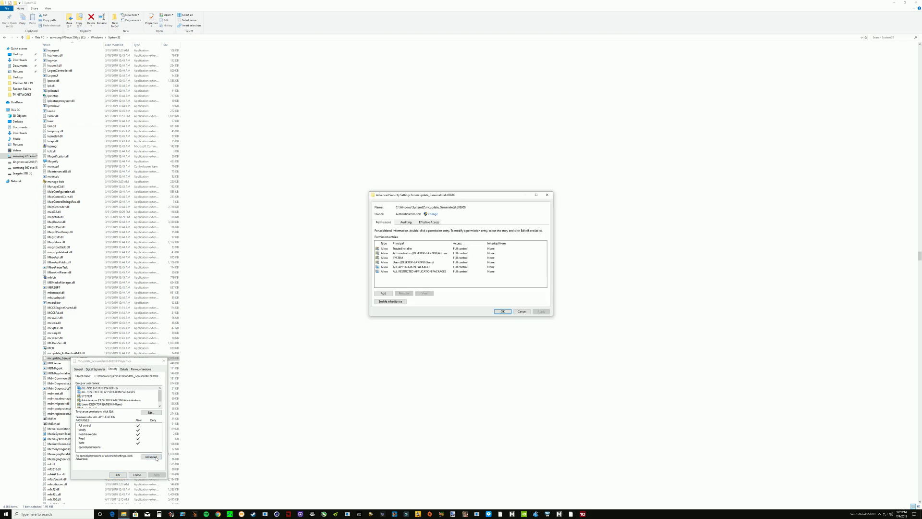
{"action": "left_click", "coordinate": [433, 215]}
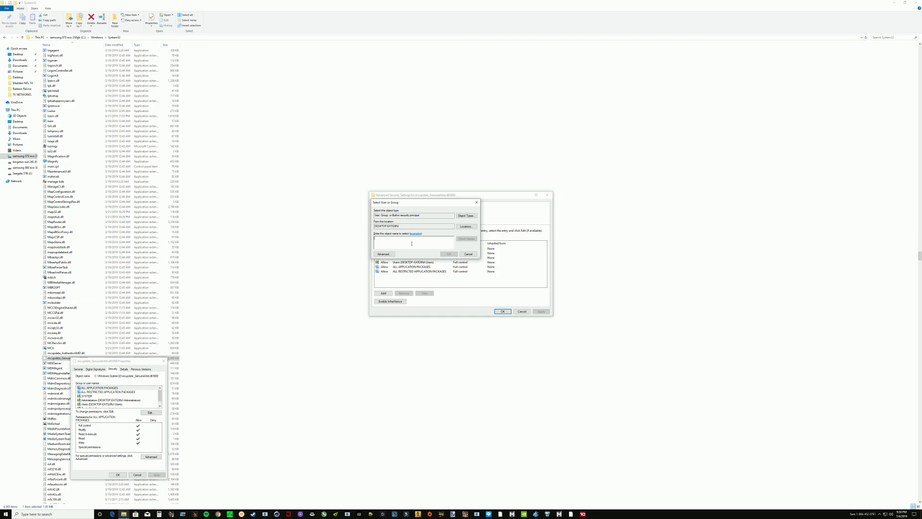
Browse search locations and list all users with Find Now, then cancel without picking an owner.
{"action": "left_click", "coordinate": [464, 227]}
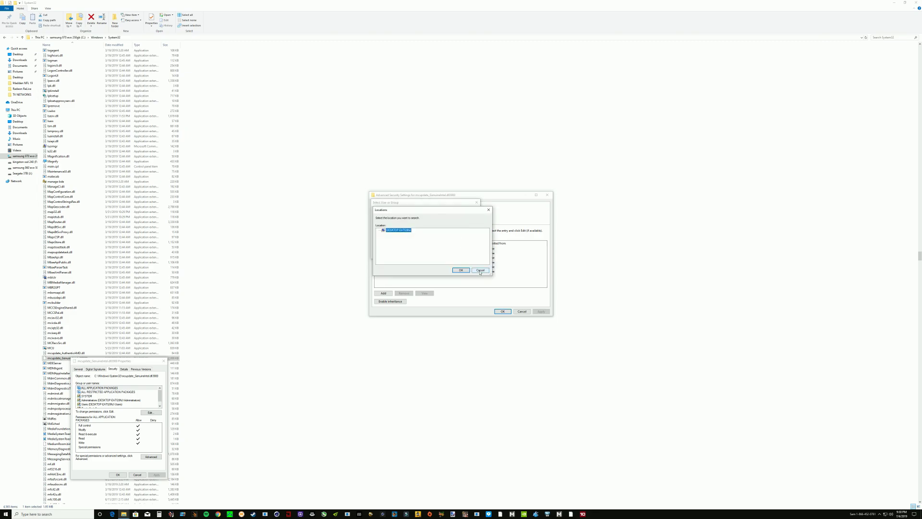
{"action": "left_click", "coordinate": [475, 271]}
{"action": "left_click", "coordinate": [384, 254]}
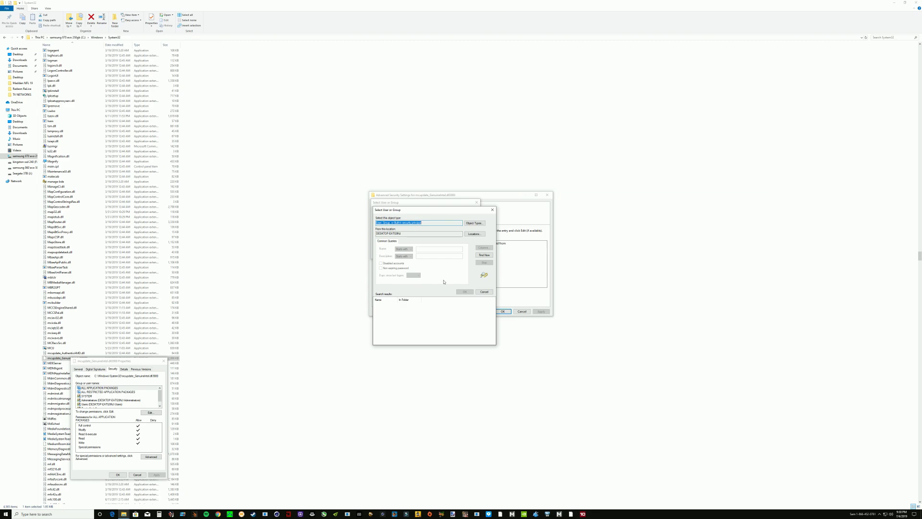
{"action": "left_click", "coordinate": [478, 257]}
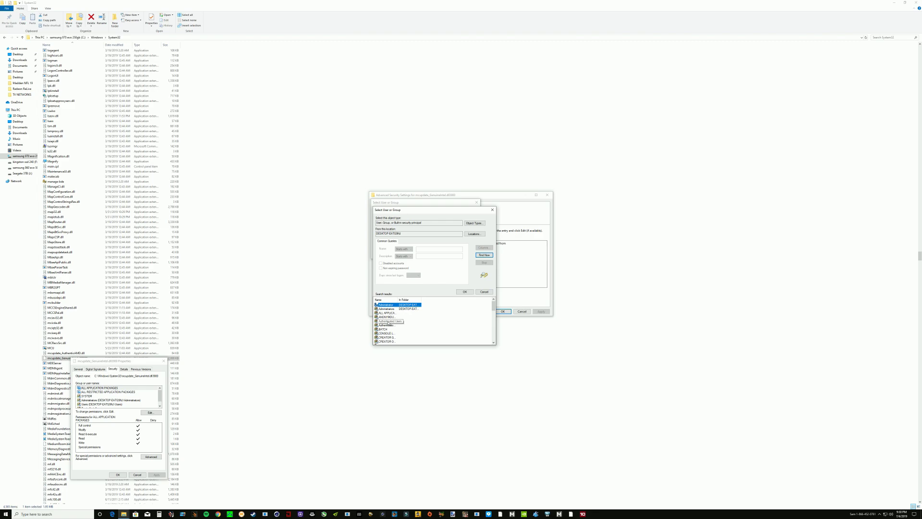
{"action": "left_click", "coordinate": [492, 210]}
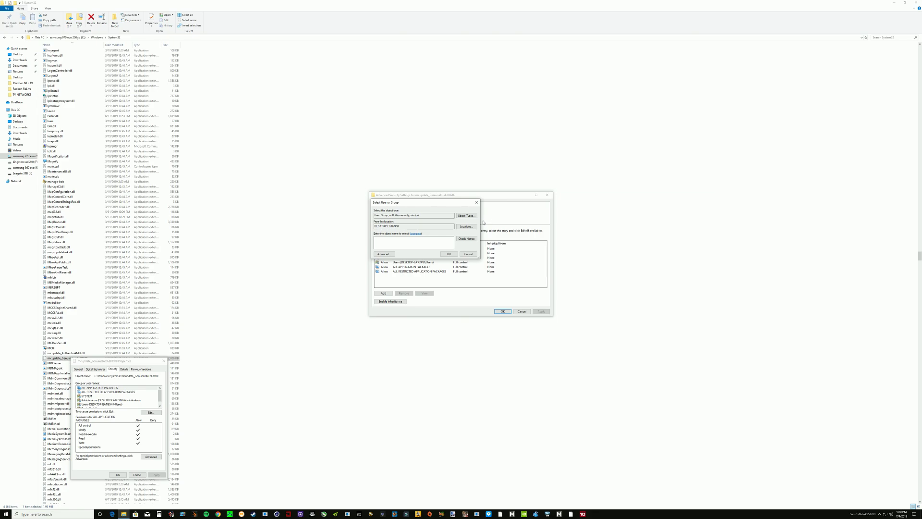
{"action": "left_click", "coordinate": [468, 254]}
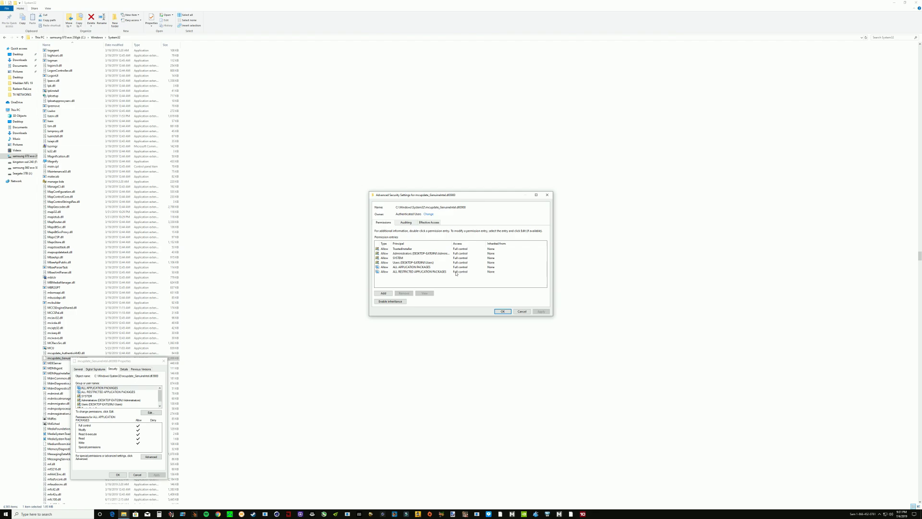
Confirm Full control on the Administrators, SYSTEM and Users permission entries.
{"action": "double_click", "coordinate": [408, 254]}
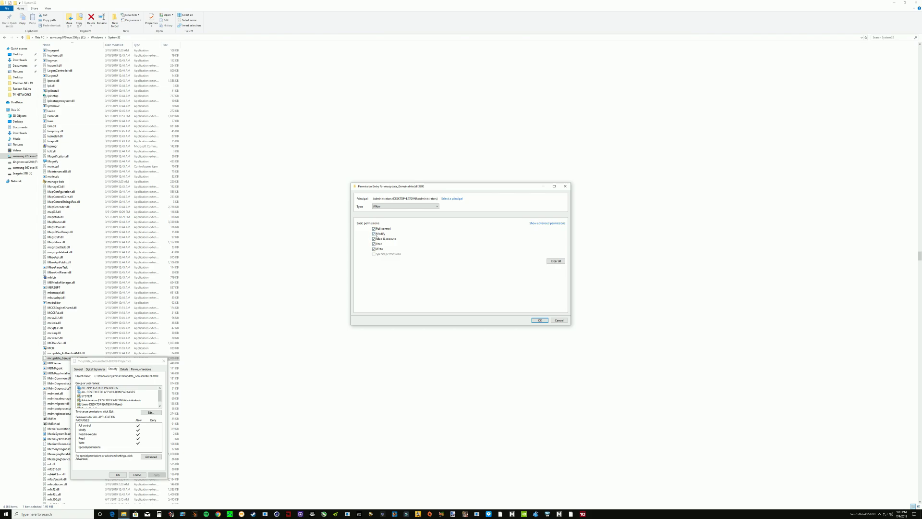
{"action": "left_click", "coordinate": [534, 320]}
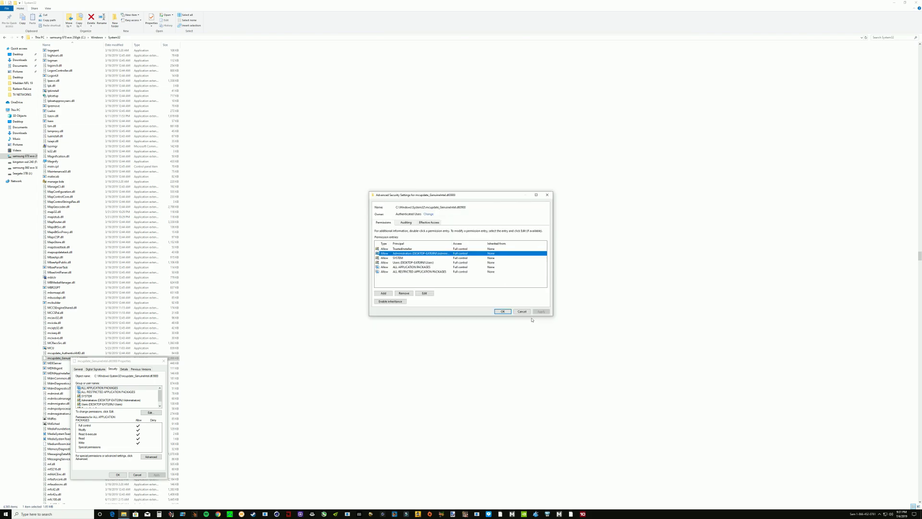
{"action": "double_click", "coordinate": [399, 259]}
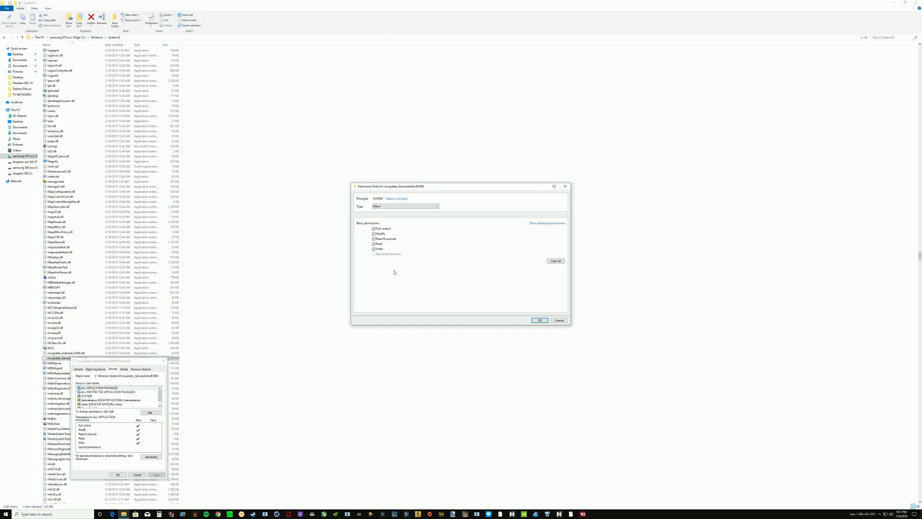
{"action": "left_click", "coordinate": [539, 321]}
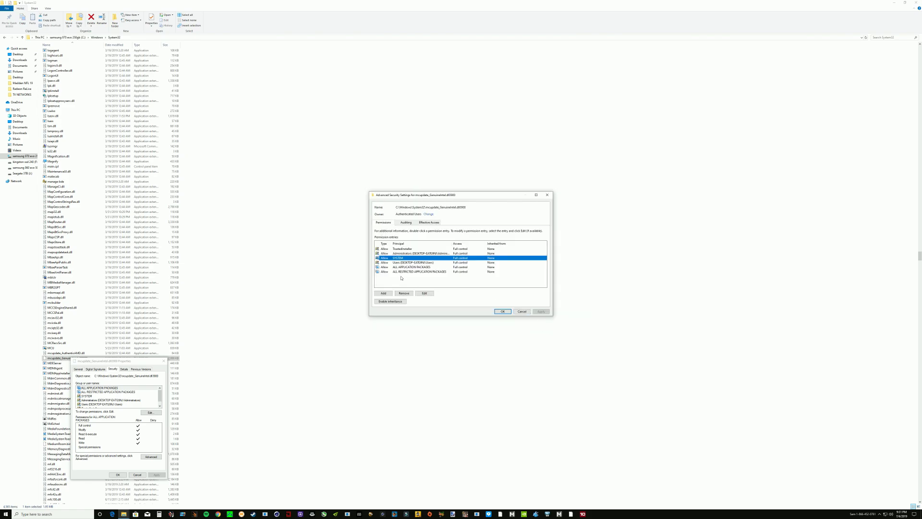
{"action": "double_click", "coordinate": [398, 263]}
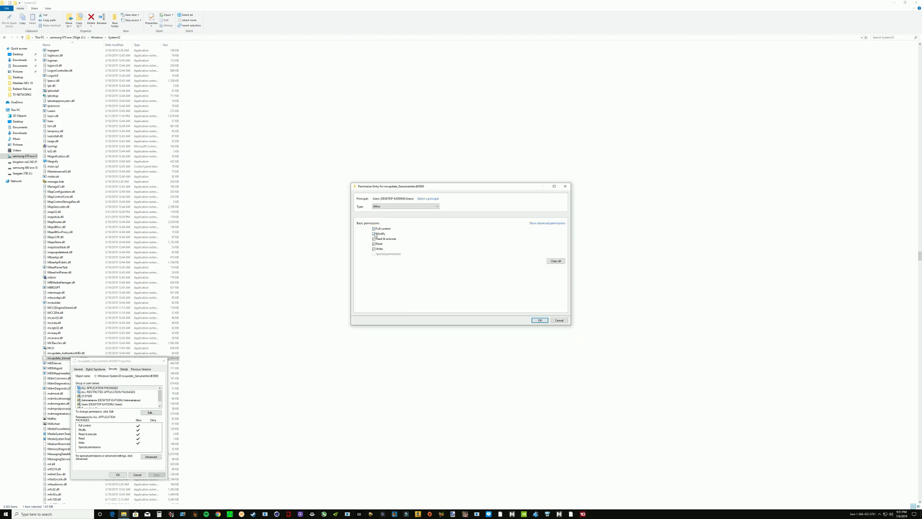
{"action": "left_click", "coordinate": [535, 320]}
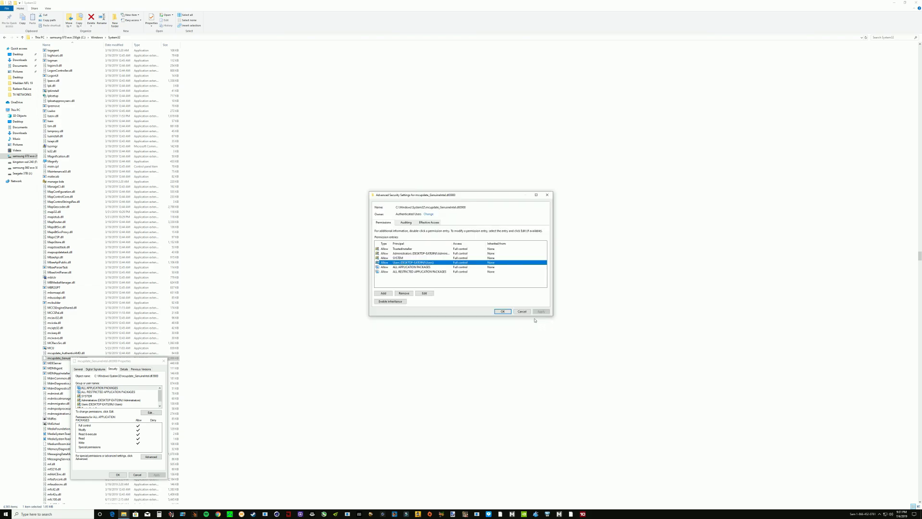
Confirm Full control on ALL APPLICATION PACKAGES and ALL RESTRICTED APPLICATION PACKAGES.
{"action": "double_click", "coordinate": [401, 267]}
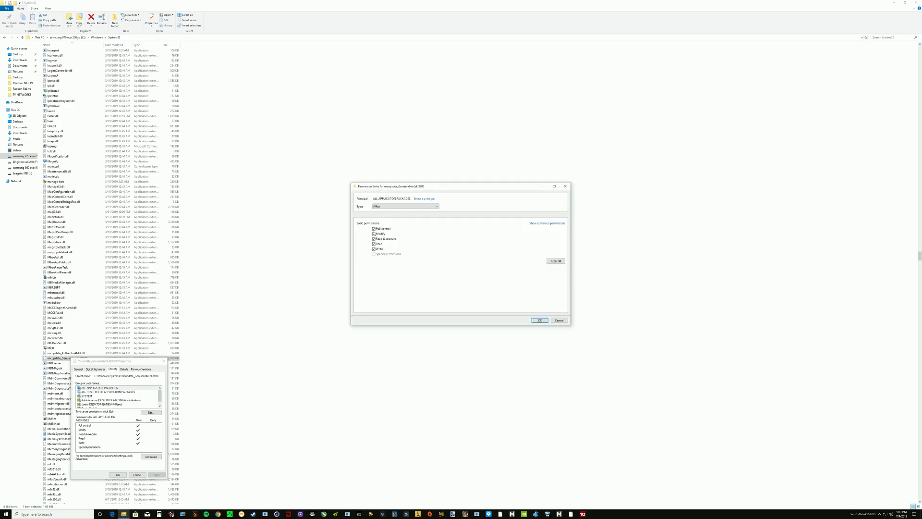
{"action": "left_click", "coordinate": [539, 320]}
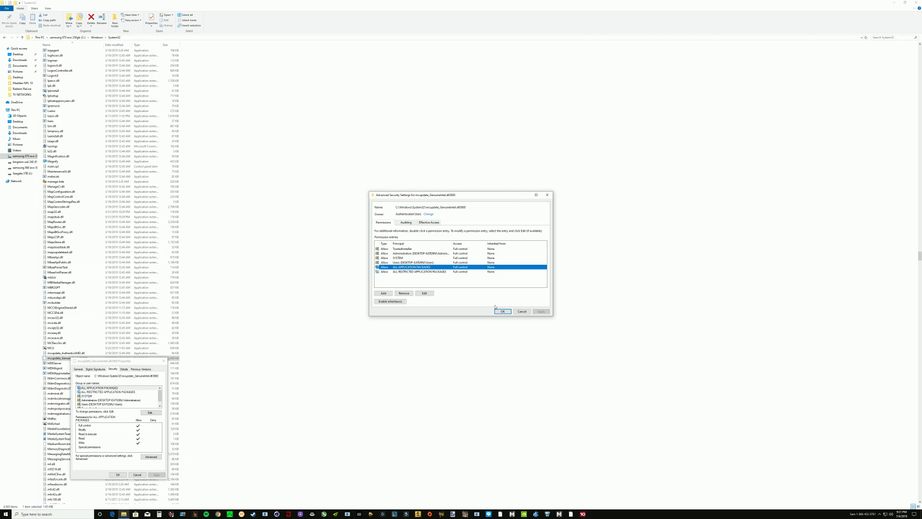
{"action": "left_click", "coordinate": [401, 272]}
{"action": "left_click", "coordinate": [399, 276]}
{"action": "double_click", "coordinate": [401, 272]}
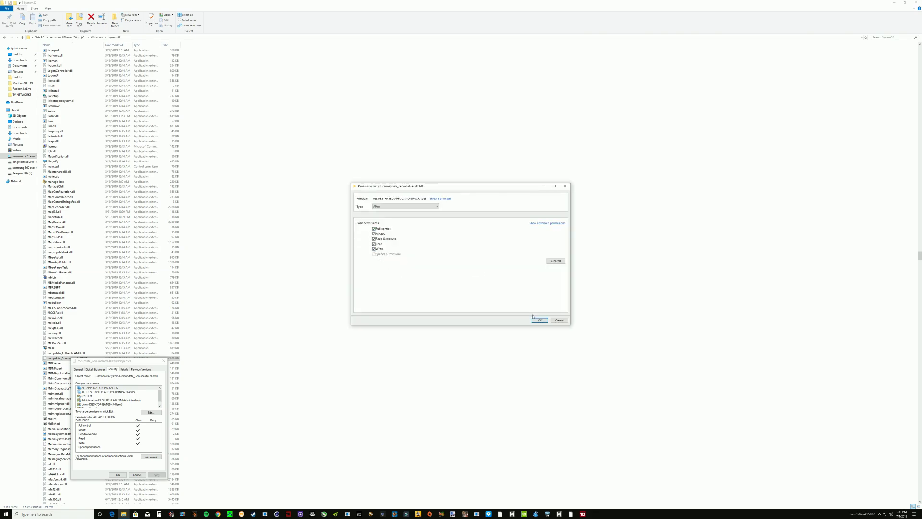
{"action": "left_click", "coordinate": [537, 319]}
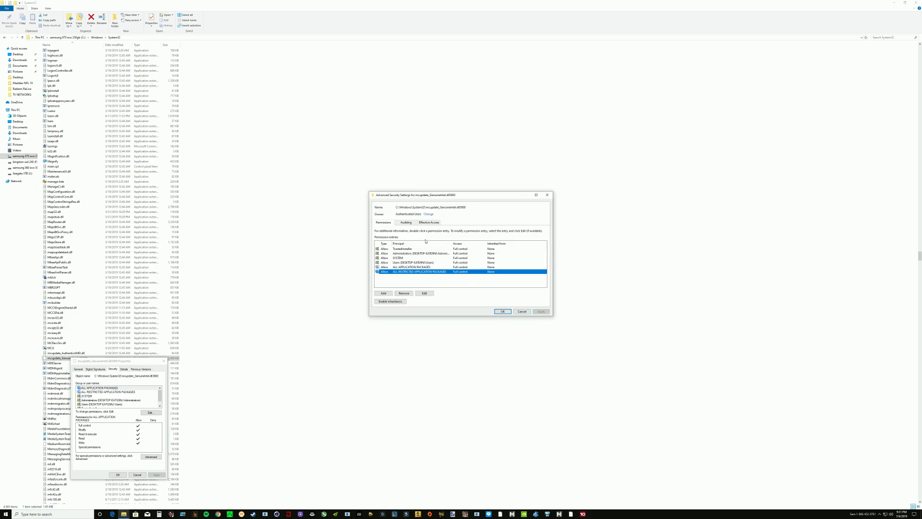
{"action": "left_click", "coordinate": [428, 214]}
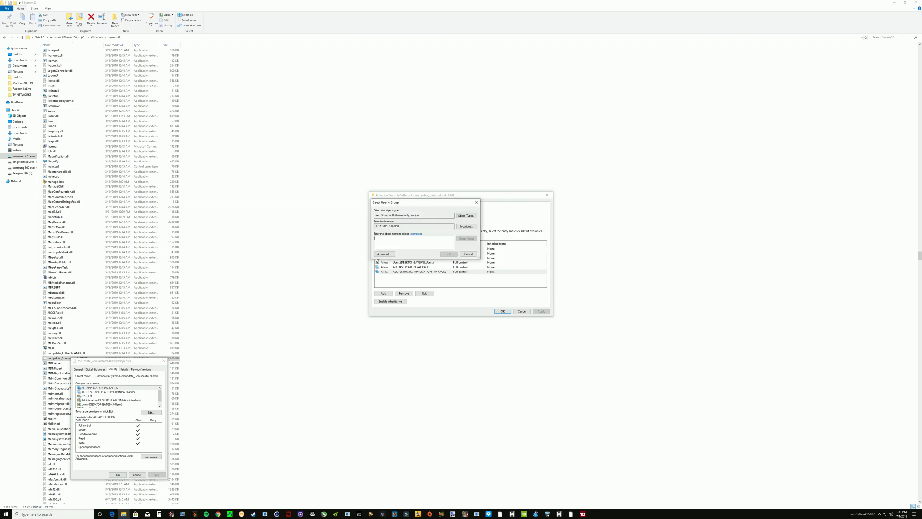
{"action": "left_click", "coordinate": [465, 229]}
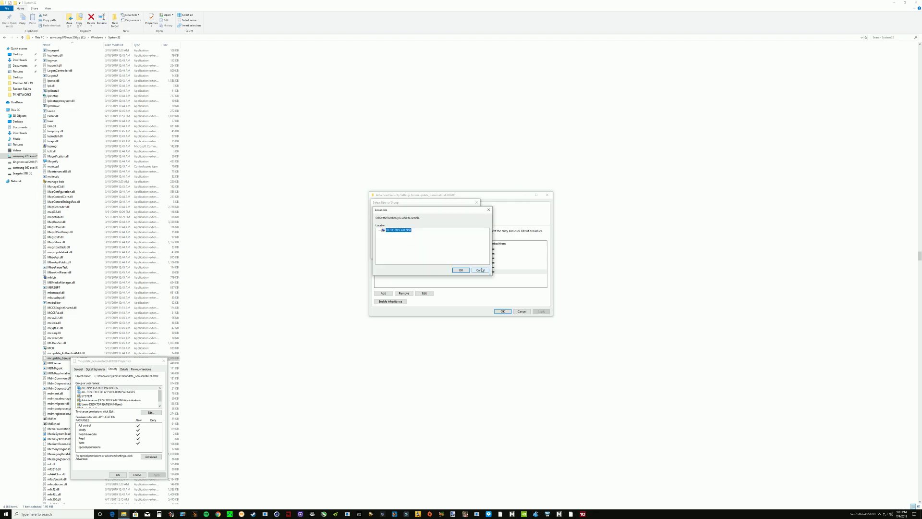
{"action": "left_click", "coordinate": [461, 269]}
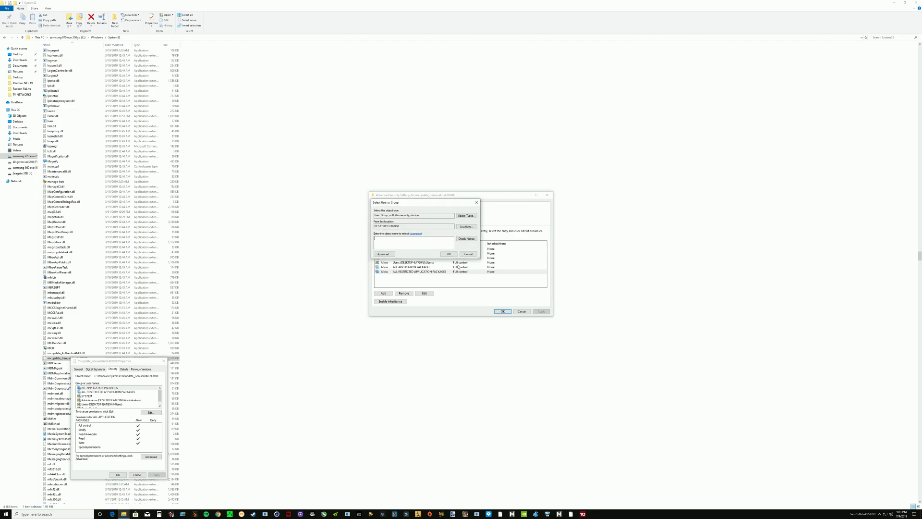
{"action": "left_click", "coordinate": [383, 254]}
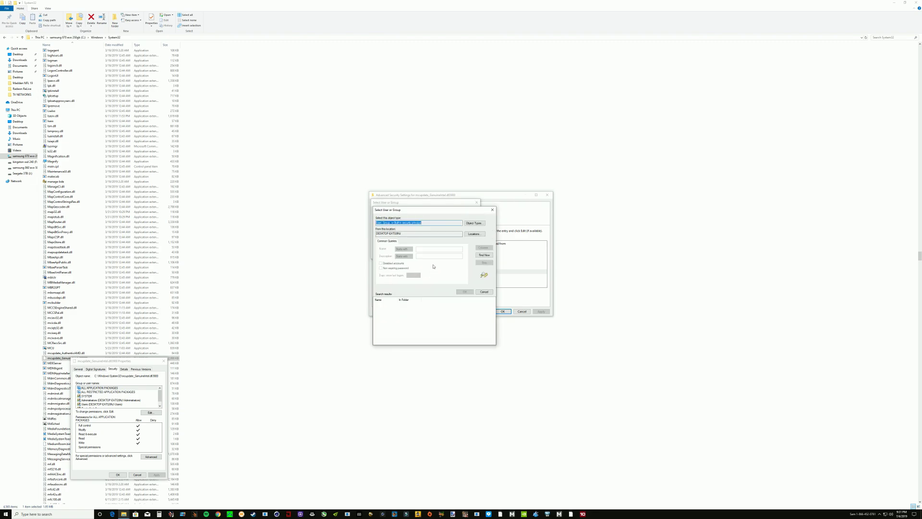
{"action": "left_click", "coordinate": [480, 256]}
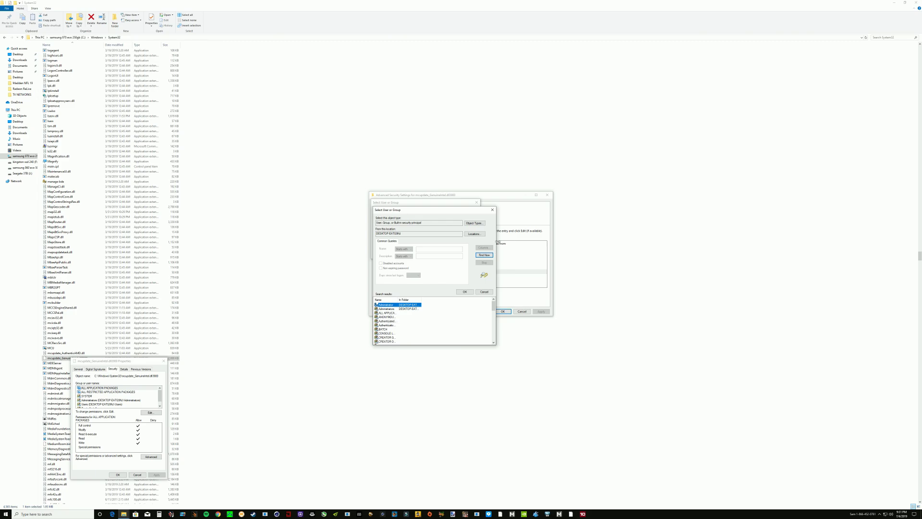
{"action": "left_click", "coordinate": [492, 211]}
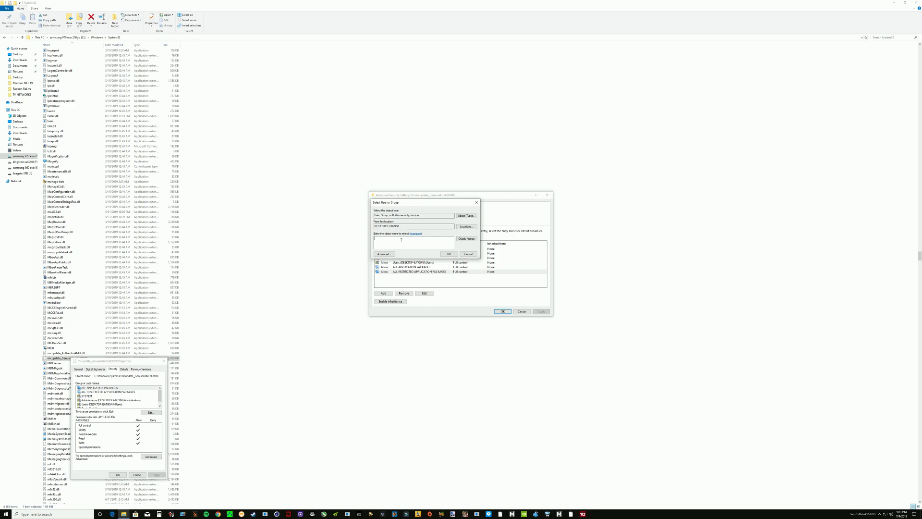
{"action": "left_click", "coordinate": [469, 254]}
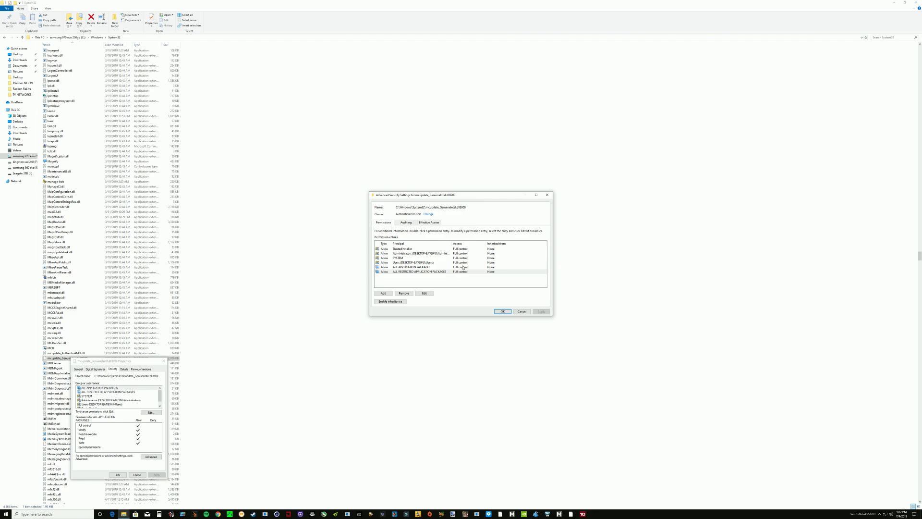
Confirm Administrators' Full control, then OK both the advanced security settings and the Properties window.
{"action": "double_click", "coordinate": [404, 253]}
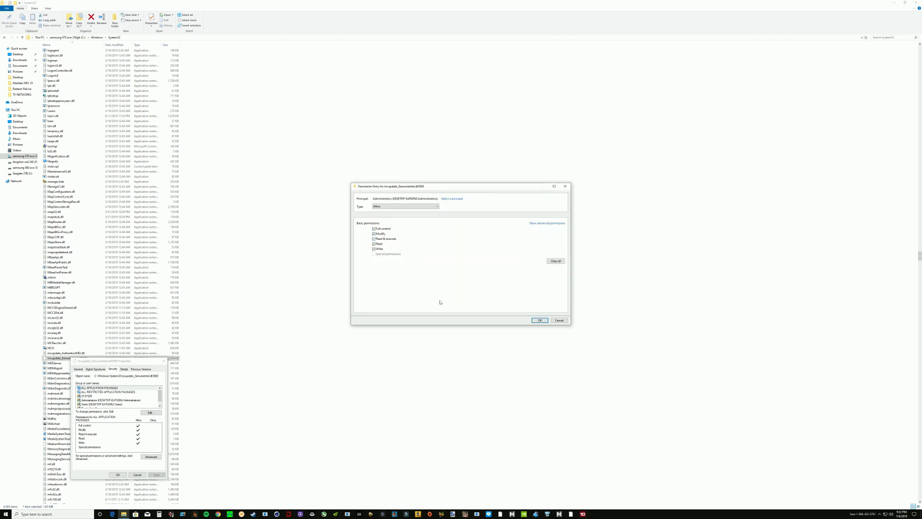
{"action": "left_click", "coordinate": [541, 320]}
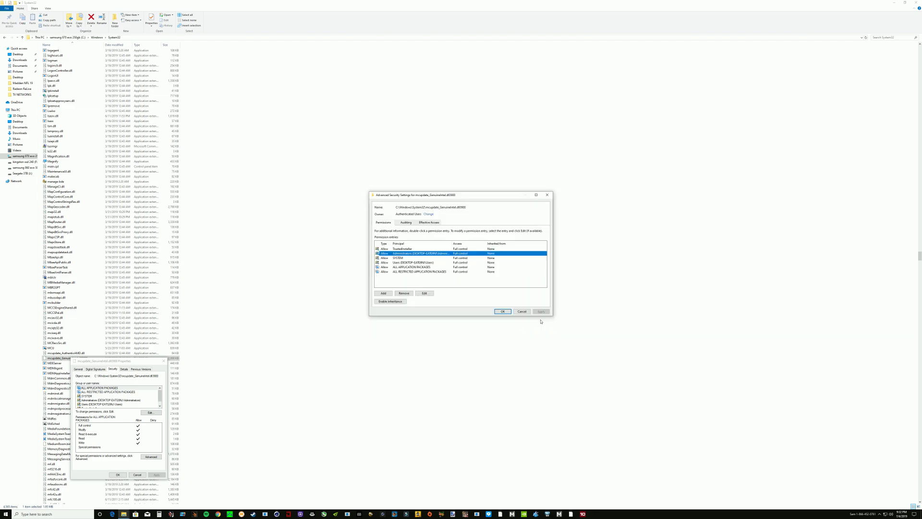
{"action": "left_click", "coordinate": [500, 312]}
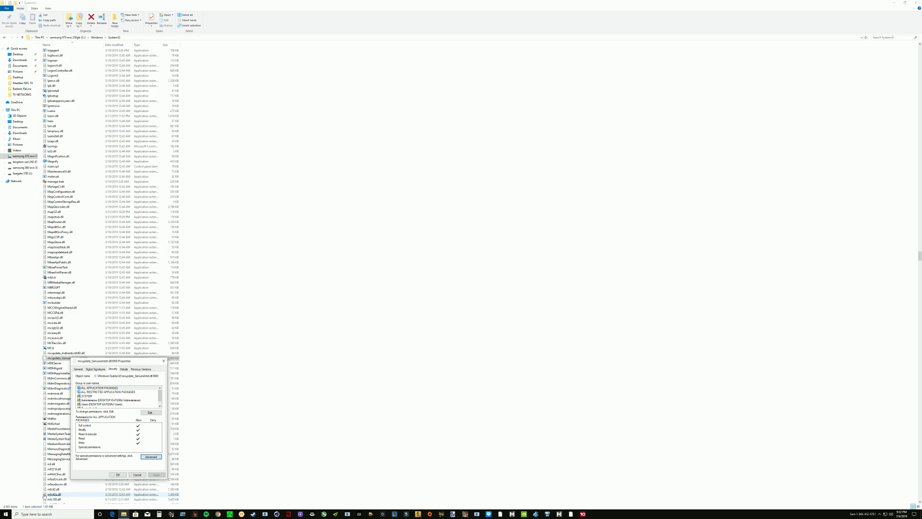
{"action": "double_click", "coordinate": [117, 474]}
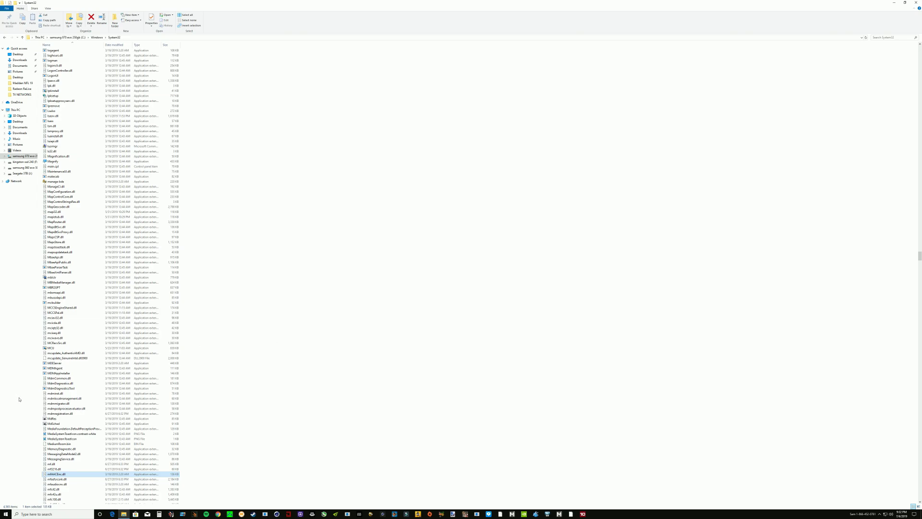
Check the microcode DLL's Rename option without renaming, then close the System32 window.
{"action": "left_click", "coordinate": [76, 358]}
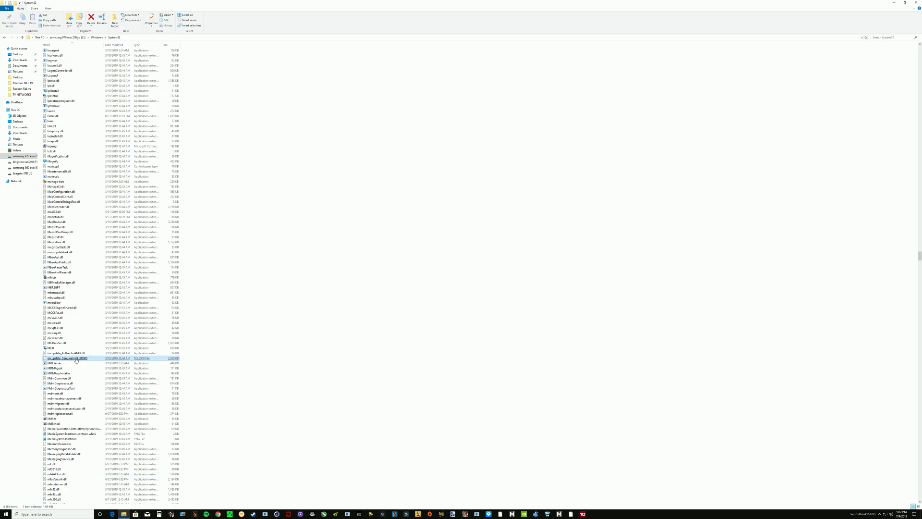
{"action": "right_click", "coordinate": [75, 359]}
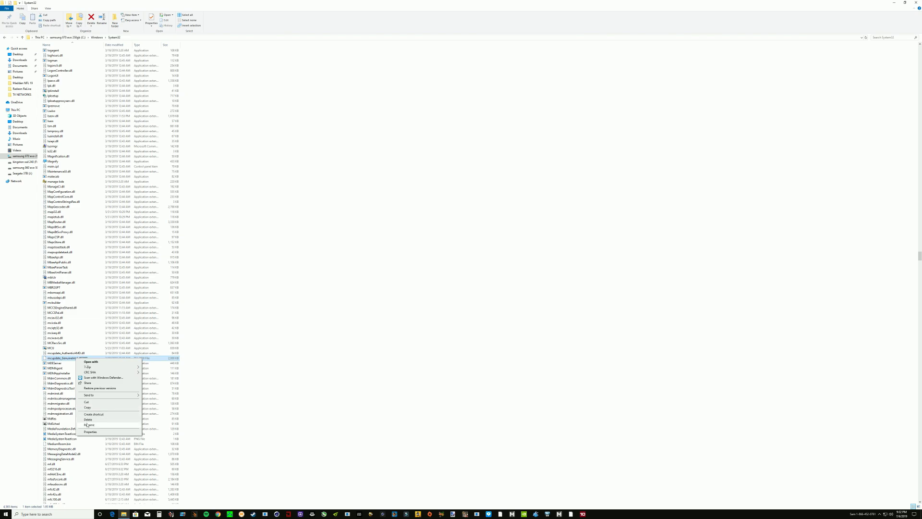
{"action": "left_click", "coordinate": [29, 380]}
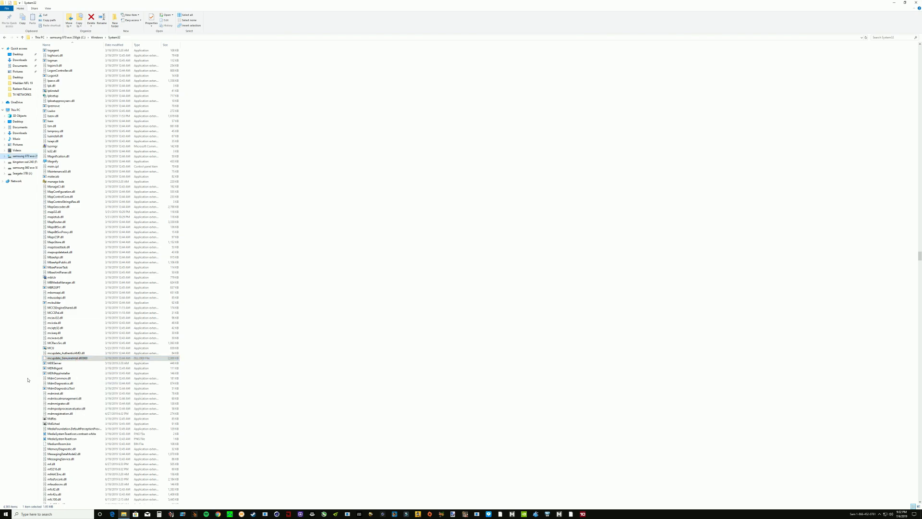
{"action": "left_click", "coordinate": [46, 359]}
{"action": "left_click", "coordinate": [45, 344]}
{"action": "left_click", "coordinate": [48, 338]}
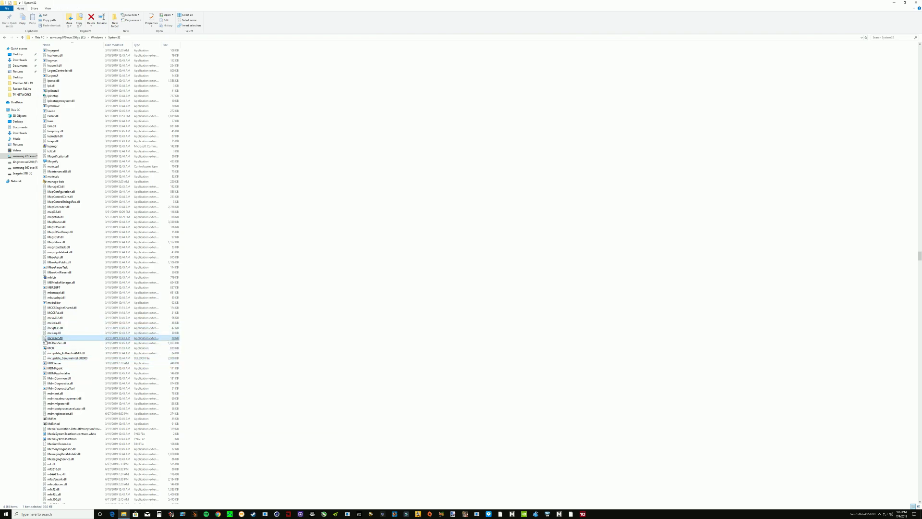
{"action": "left_click", "coordinate": [45, 358]}
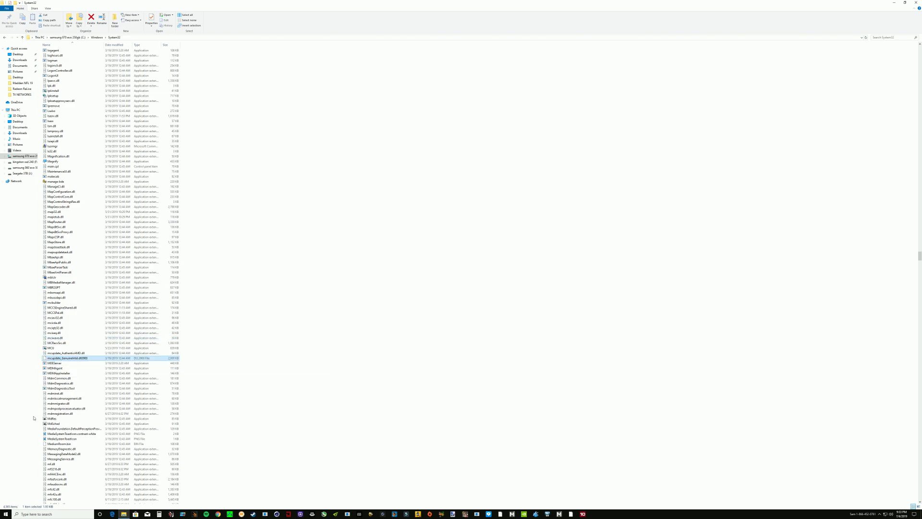
{"action": "left_click", "coordinate": [45, 444]}
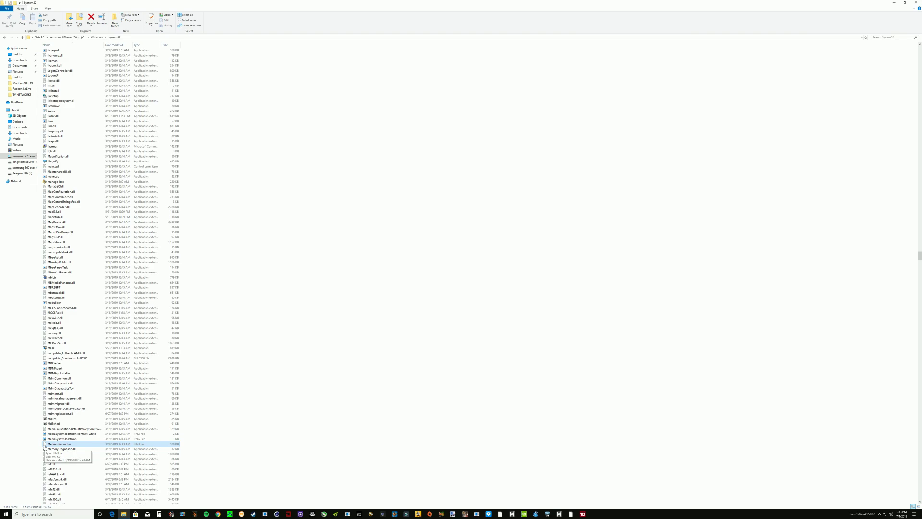
{"action": "left_click", "coordinate": [61, 359]}
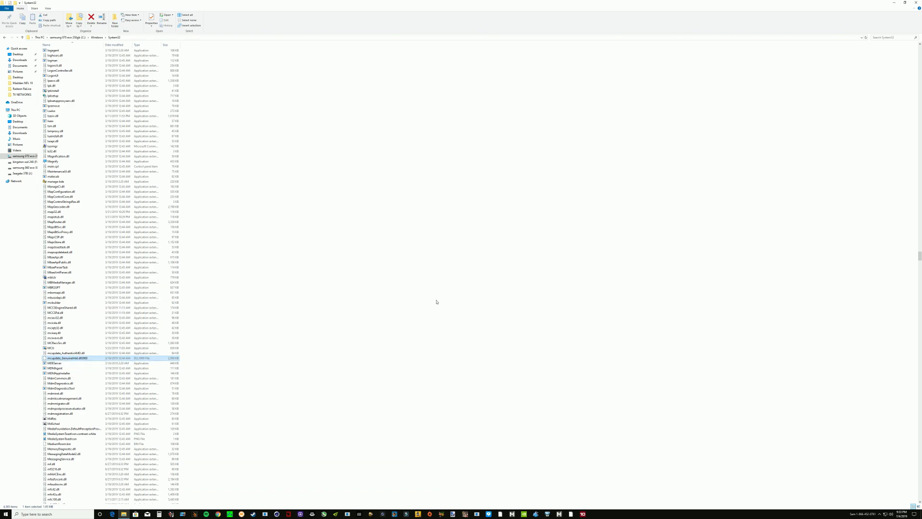
{"action": "left_click", "coordinate": [916, 2]}
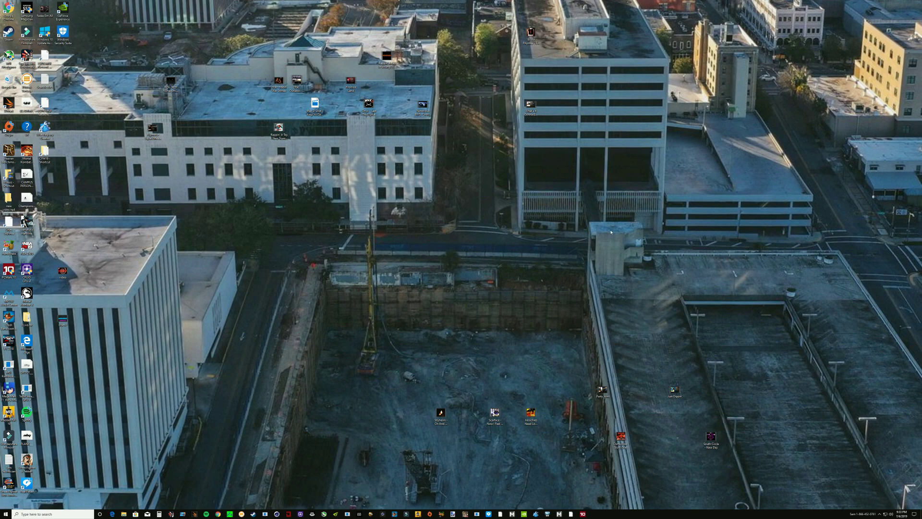
{"action": "right_click", "coordinate": [627, 517]}
{"action": "left_click", "coordinate": [638, 496]}
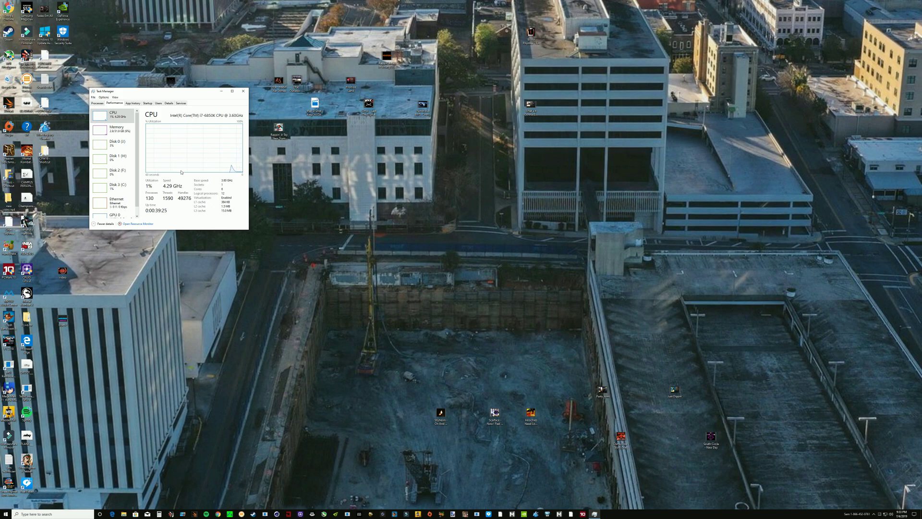
{"action": "left_click", "coordinate": [243, 91]}
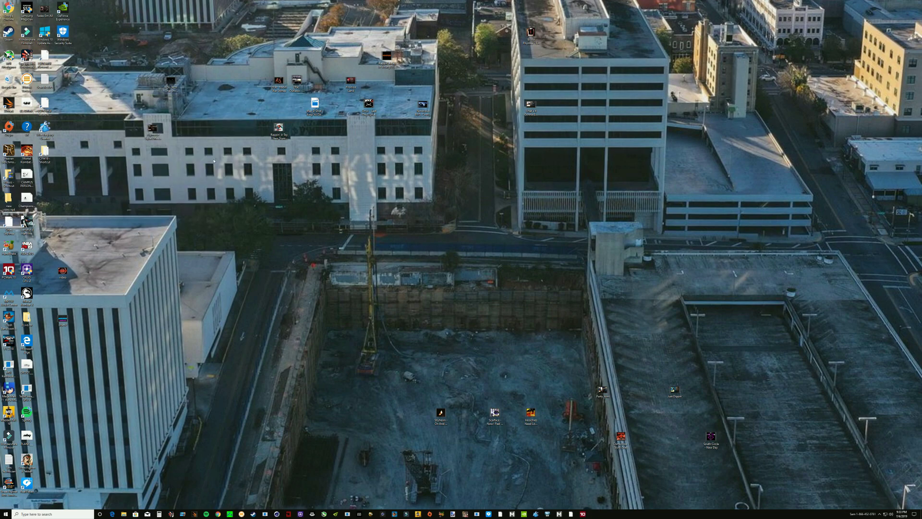